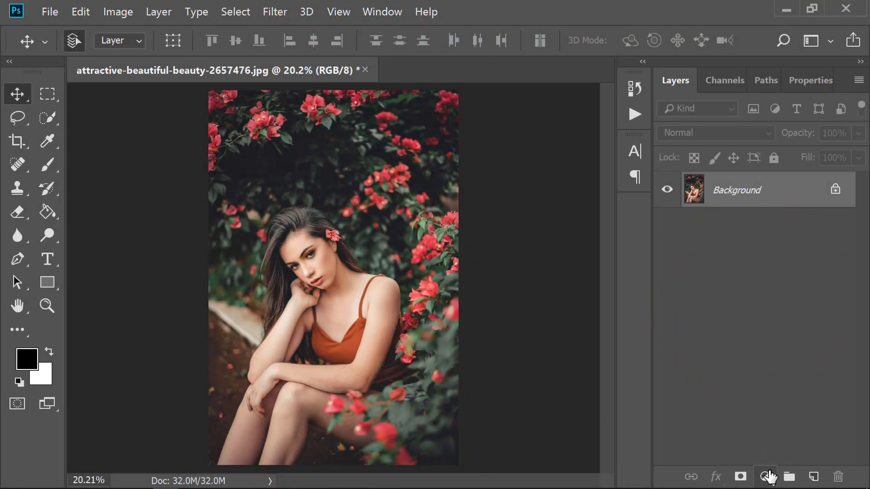
Step: Add a Channel Mixer layer and set its Green output to Green 0, Blue 100
click(765, 477)
click(783, 376)
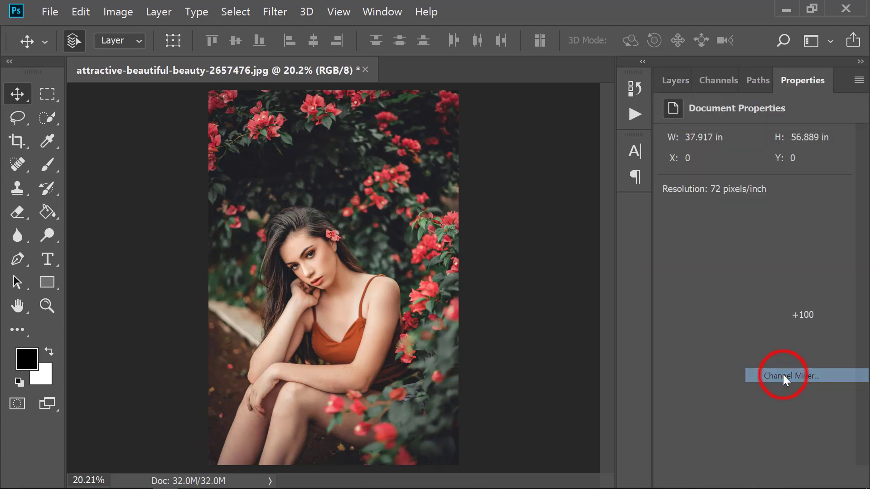
click(783, 158)
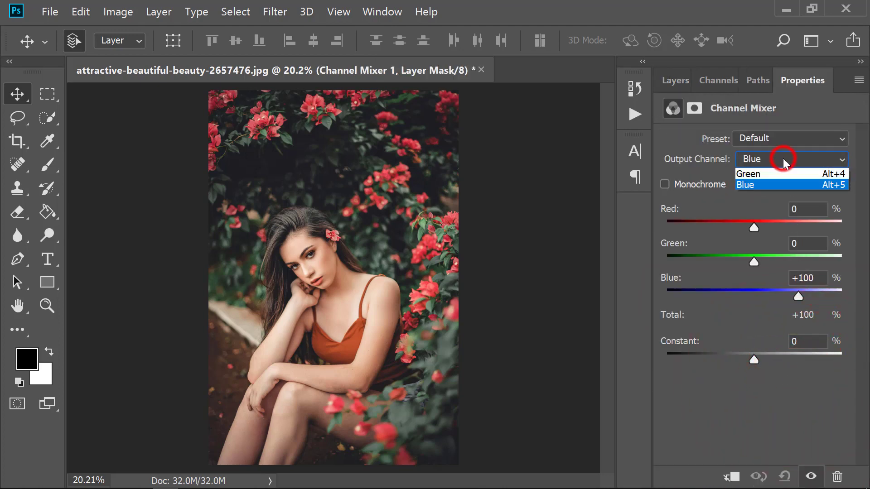
click(783, 185)
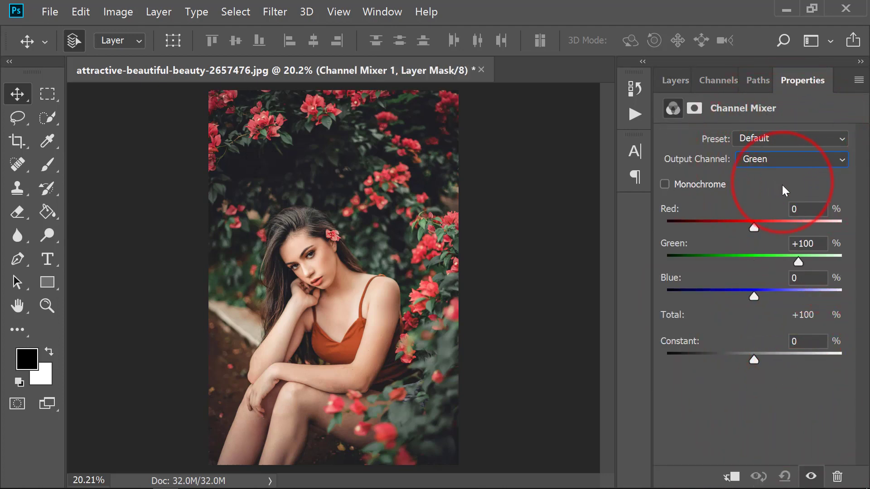
drag(821, 244, 790, 244)
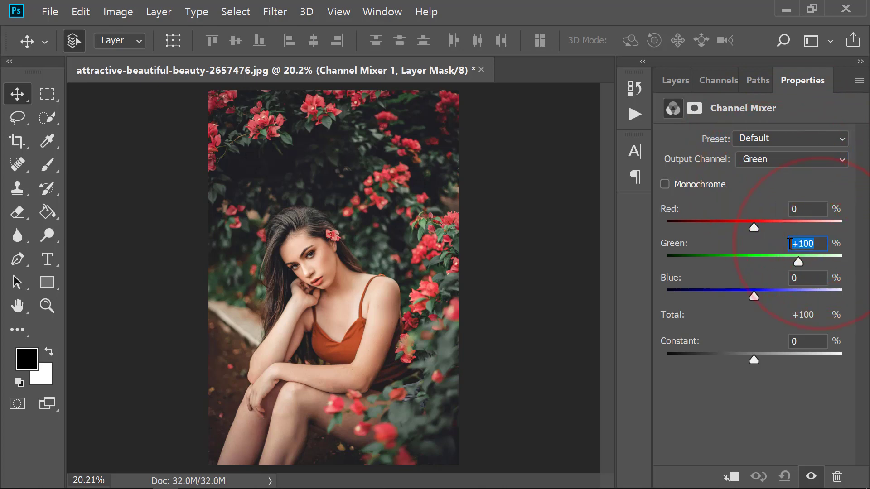
text(0)
click(807, 277)
text(1)
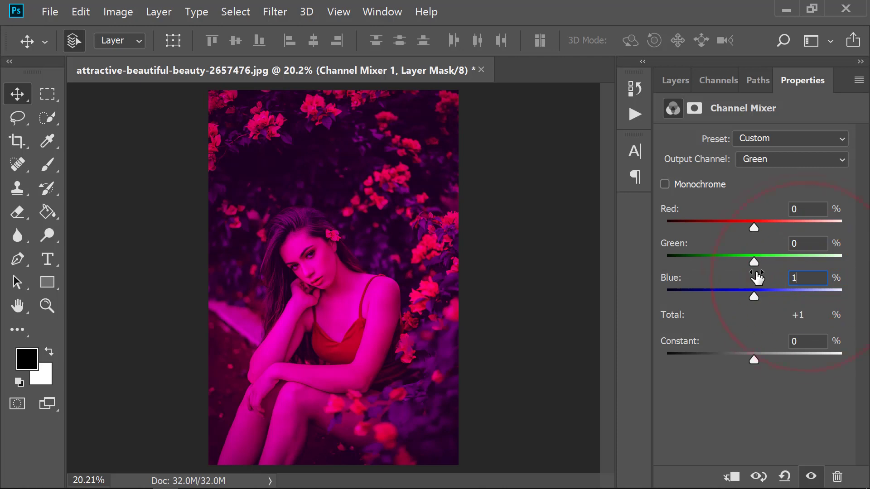
text(00)
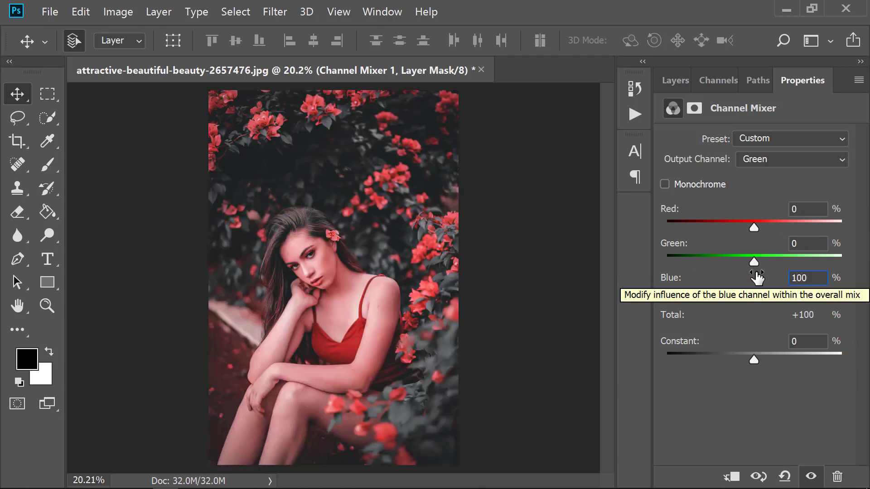
Step: Set the Blue output channel to Green 100 and Blue 0
click(767, 160)
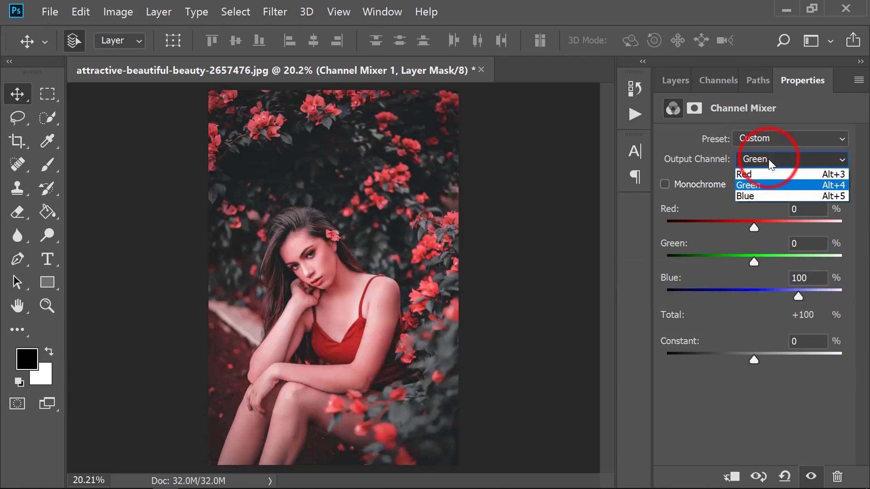
click(761, 193)
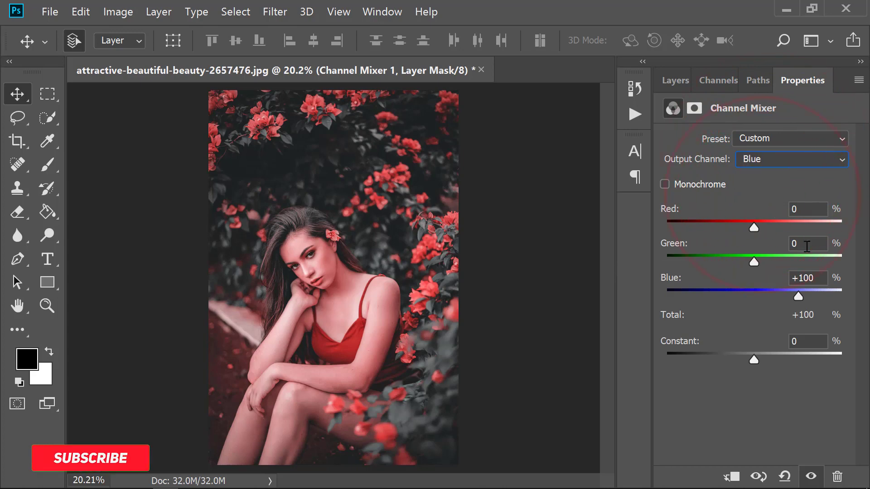
click(806, 245)
text(1)
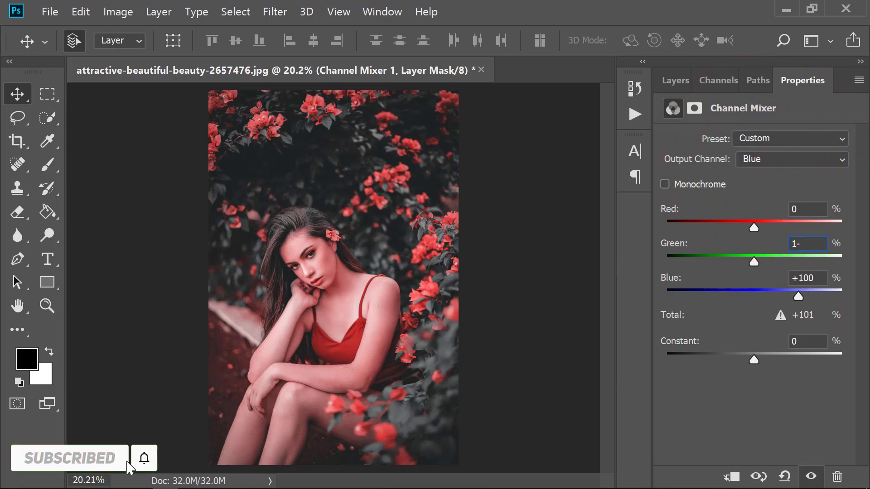
text(00)
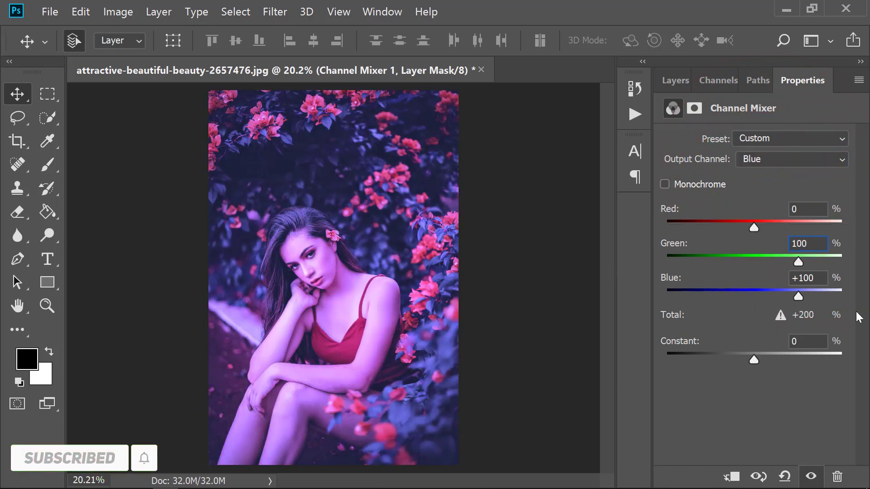
click(811, 278)
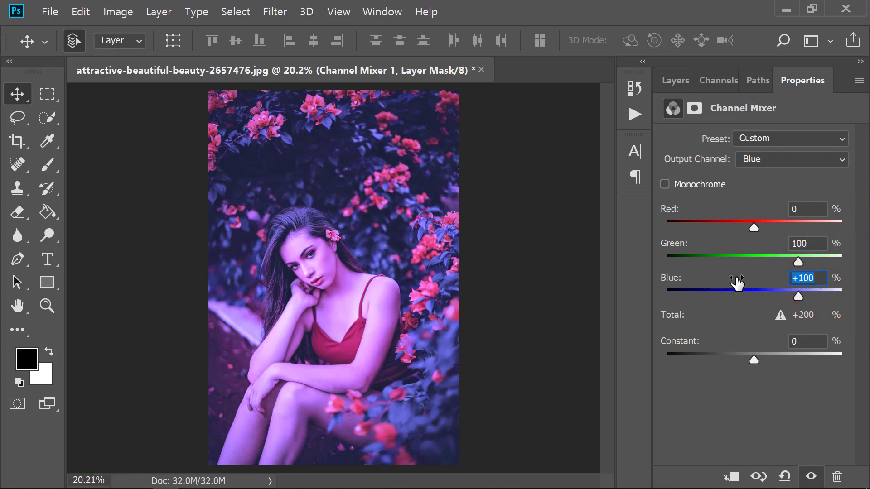
text(0)
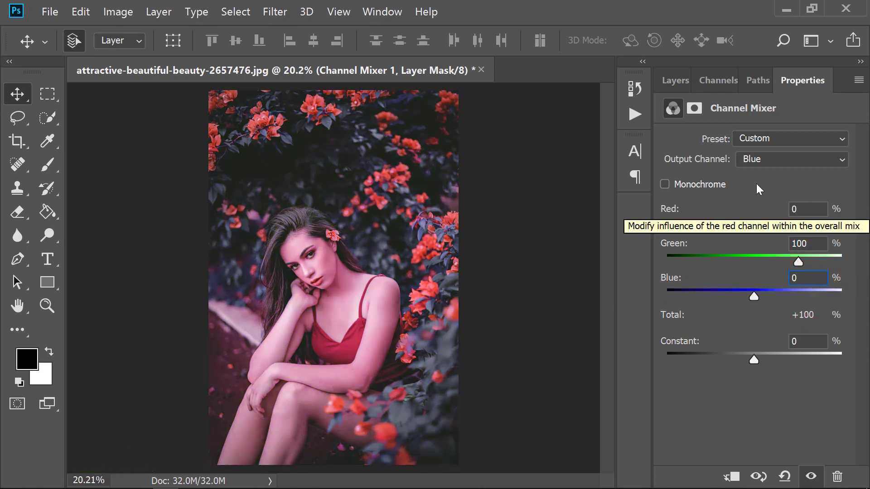
Step: Blend Channel Mixer 1 in Lighten mode and toggle it off to compare
click(676, 80)
click(685, 132)
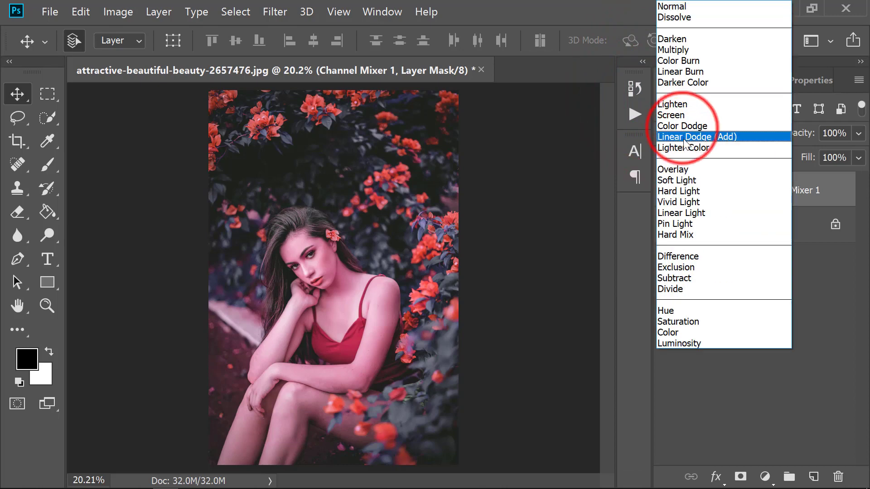
click(680, 103)
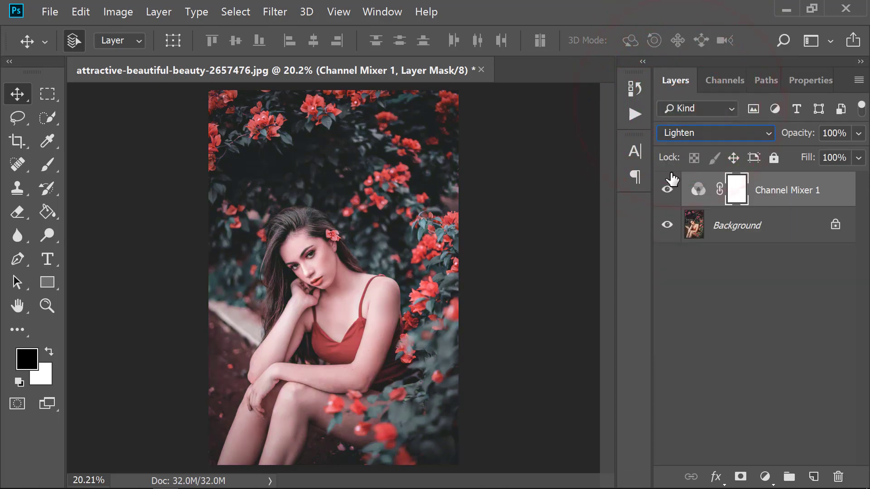
click(666, 193)
Step: Add a Curves layer with an S-curve, white point lowered to 228 and black point raised to 23
click(765, 476)
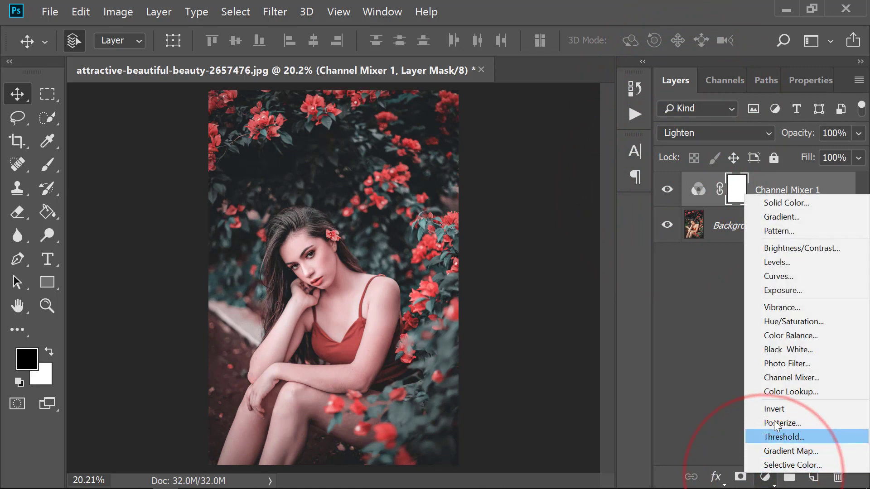
click(789, 276)
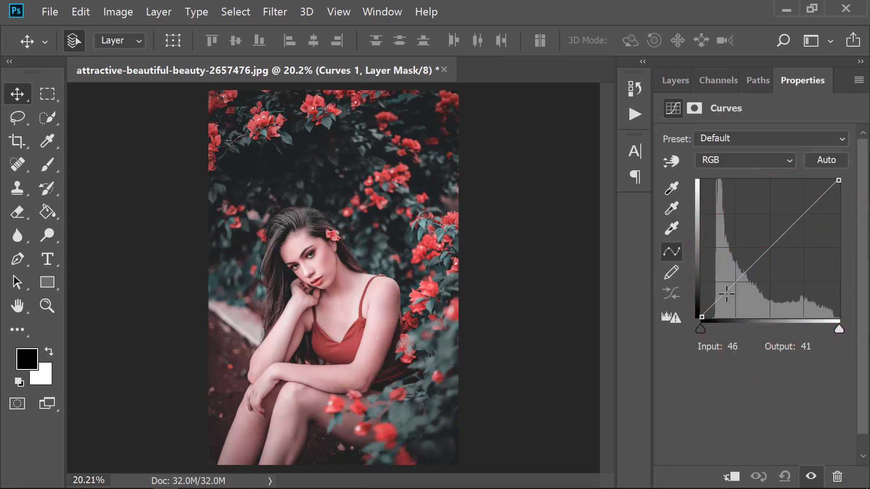
drag(724, 295, 726, 301)
drag(773, 254, 781, 239)
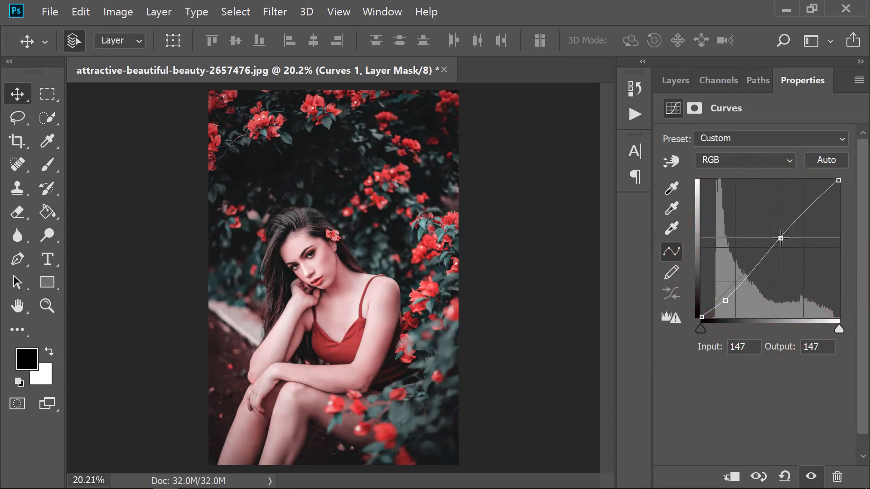
mouse_move(839, 180)
mouse_down()
mouse_move(853, 195)
mouse_move(854, 180)
mouse_move(855, 203)
mouse_move(855, 196)
mouse_up()
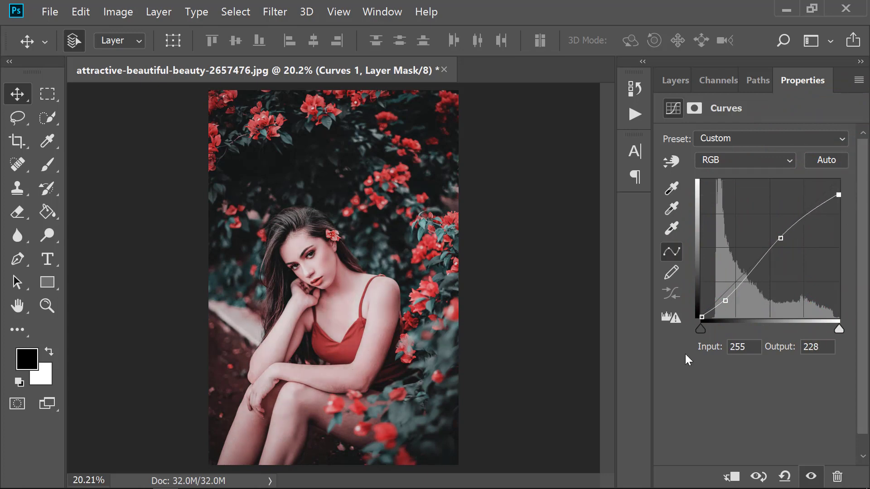
mouse_move(702, 316)
mouse_down()
mouse_move(680, 296)
mouse_move(670, 306)
mouse_up()
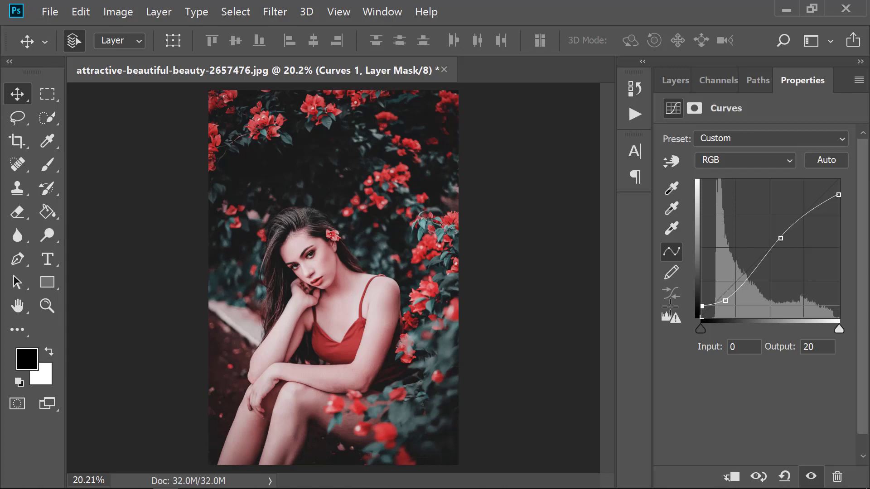
drag(726, 300, 689, 304)
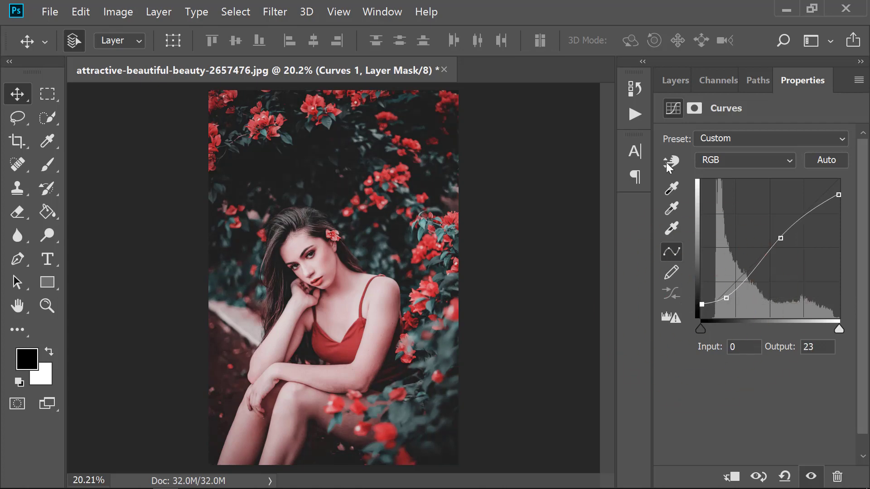
Step: Toggle Curves 1 off and back on to compare before and after
click(674, 81)
click(667, 190)
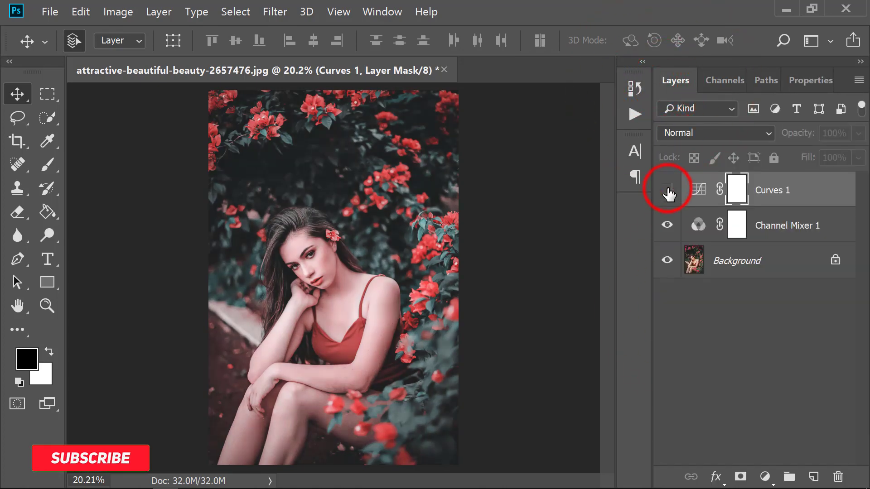
click(667, 190)
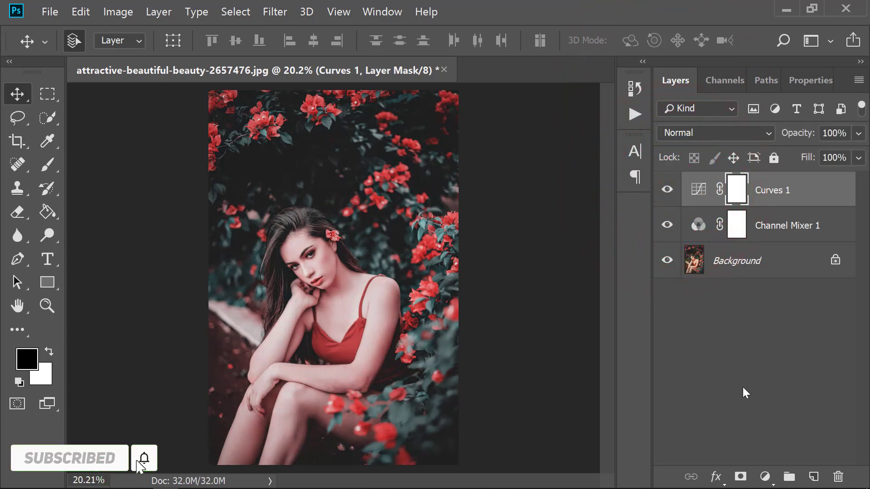
click(766, 477)
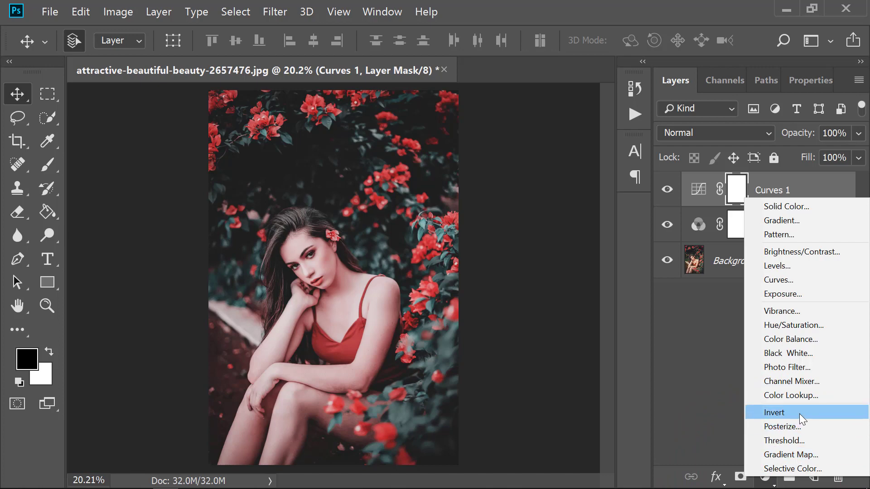
Step: Add a Selective Color layer, removing cyan from the Reds and setting their yellow to +20
click(798, 469)
click(772, 162)
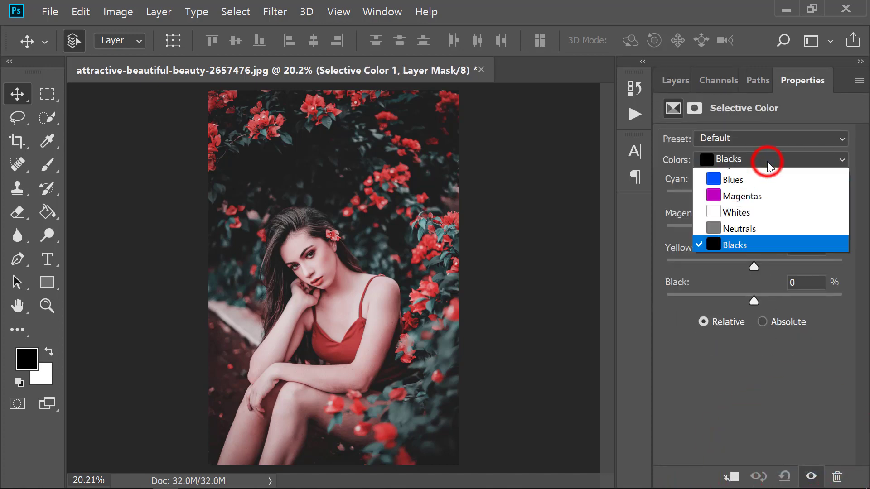
click(747, 179)
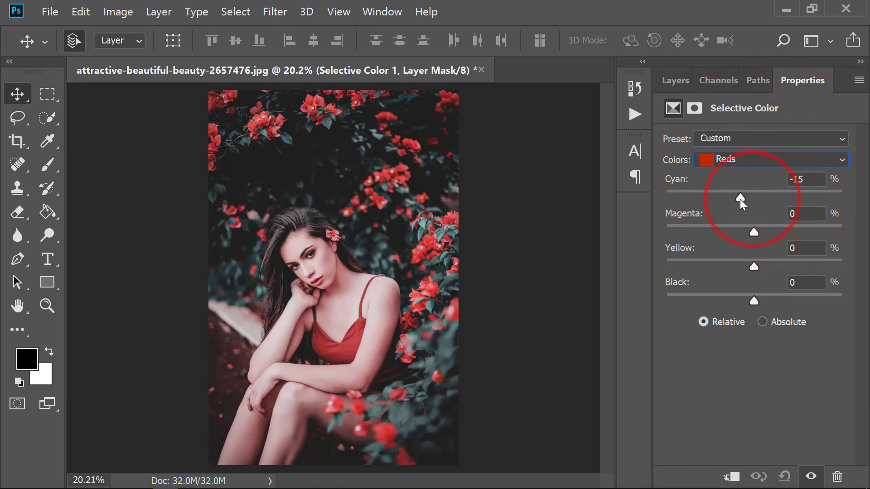
drag(753, 199, 720, 203)
drag(753, 266, 745, 272)
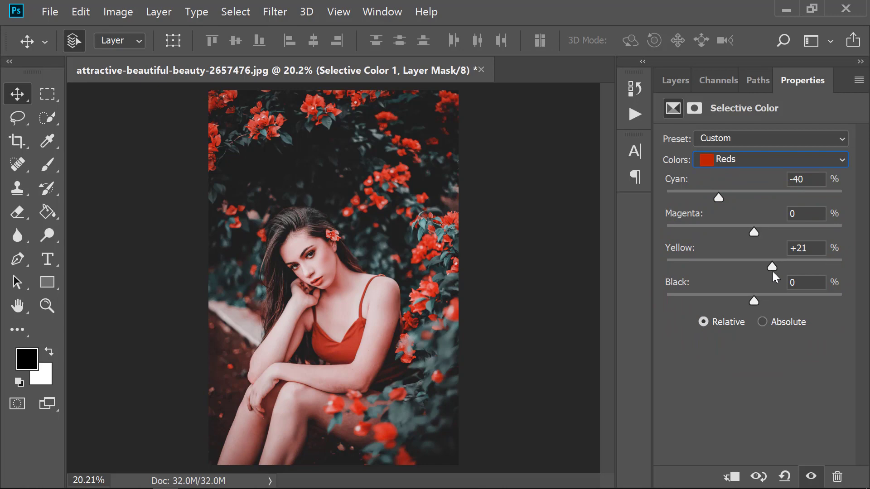
drag(774, 271, 771, 270)
Step: Adjust the Neutrals with more cyan and a touch of magenta
click(728, 165)
click(744, 290)
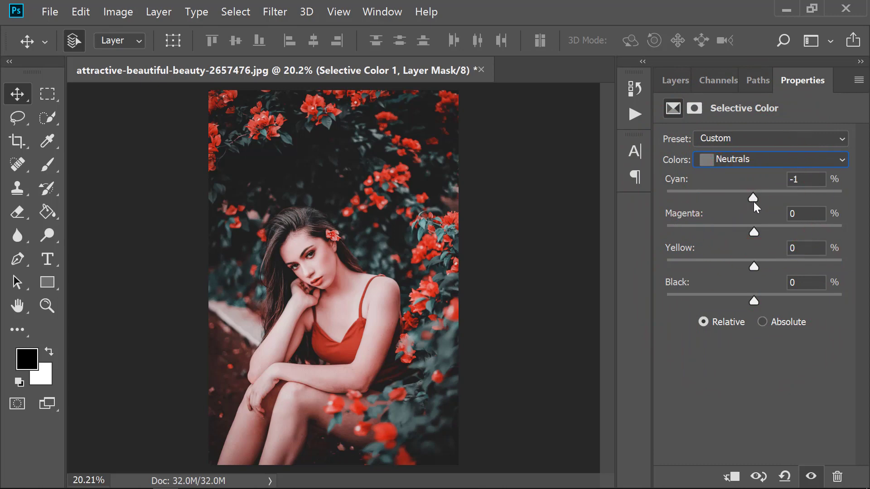
mouse_move(754, 199)
mouse_down()
mouse_move(741, 199)
mouse_move(768, 200)
mouse_up()
drag(754, 232, 760, 232)
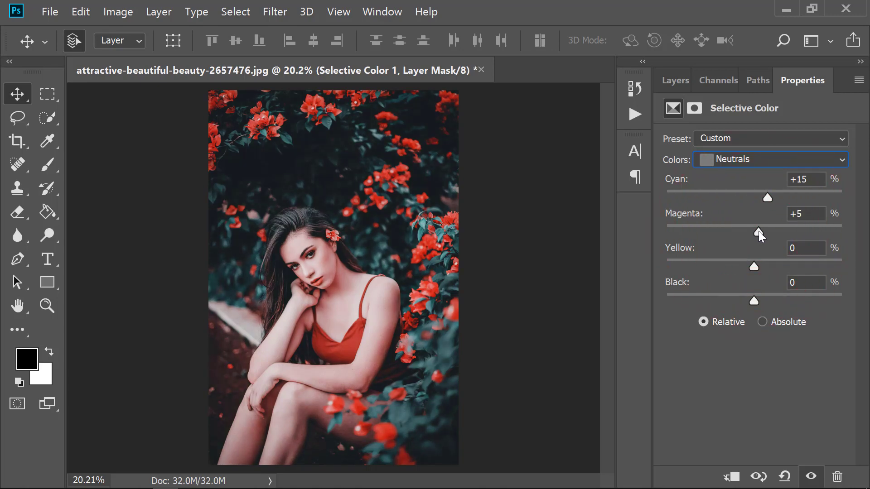
Step: Shift the Blacks toward cyan at +10 and adjust their black amount
click(740, 160)
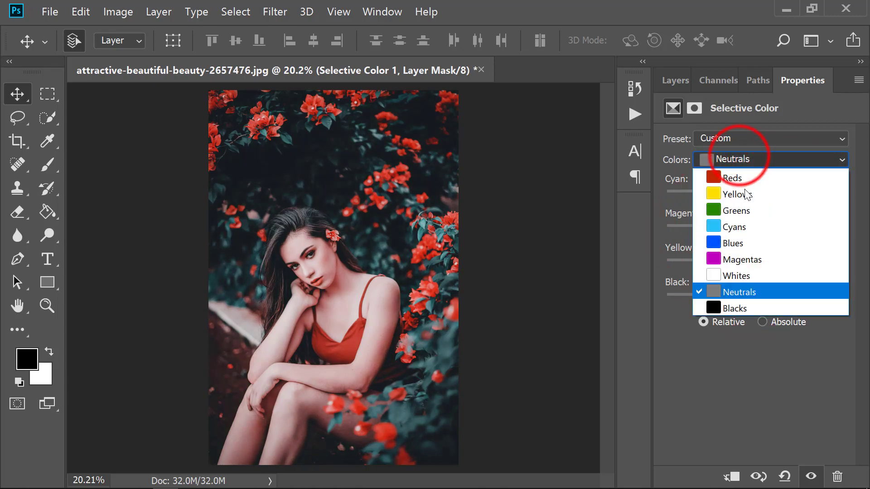
click(752, 306)
drag(755, 198, 764, 200)
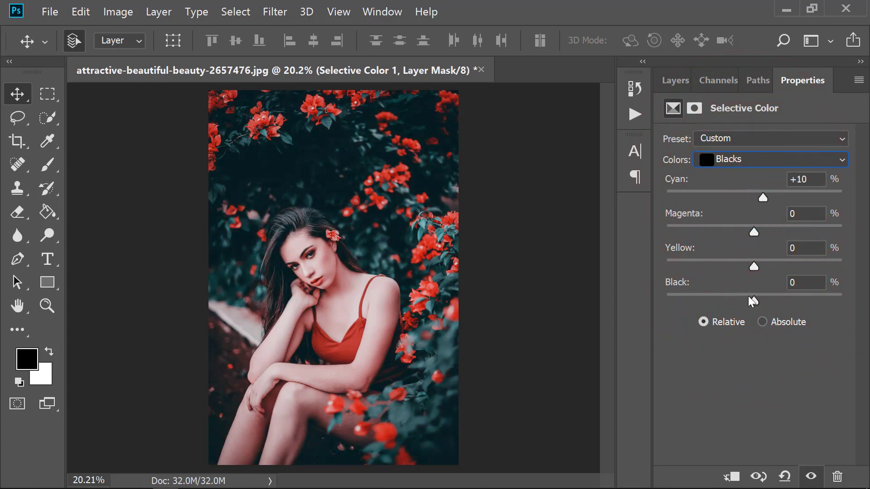
drag(754, 305, 756, 304)
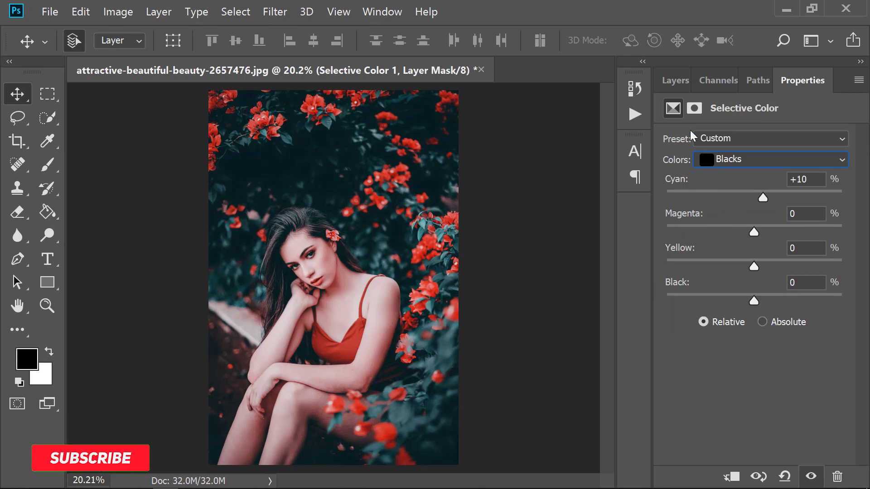
click(674, 82)
Step: Add a Brightness/Contrast layer at Brightness -11 and Contrast -5, toggling layers to compare
click(667, 189)
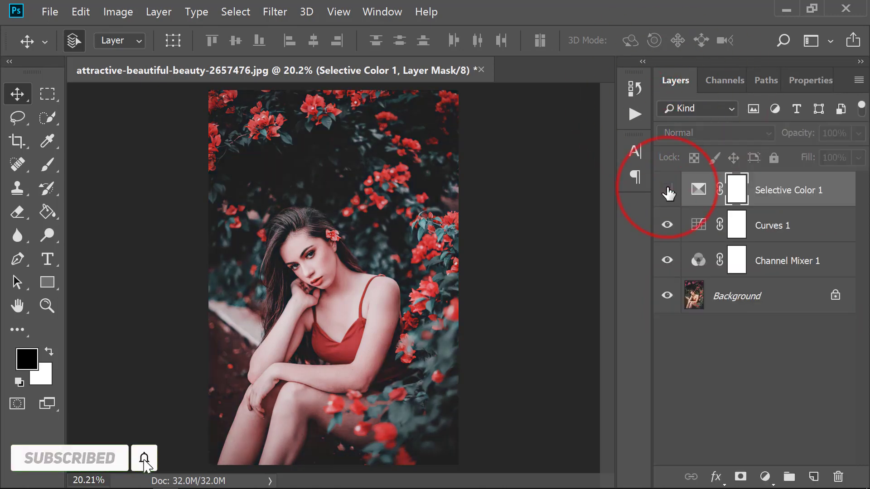
click(666, 190)
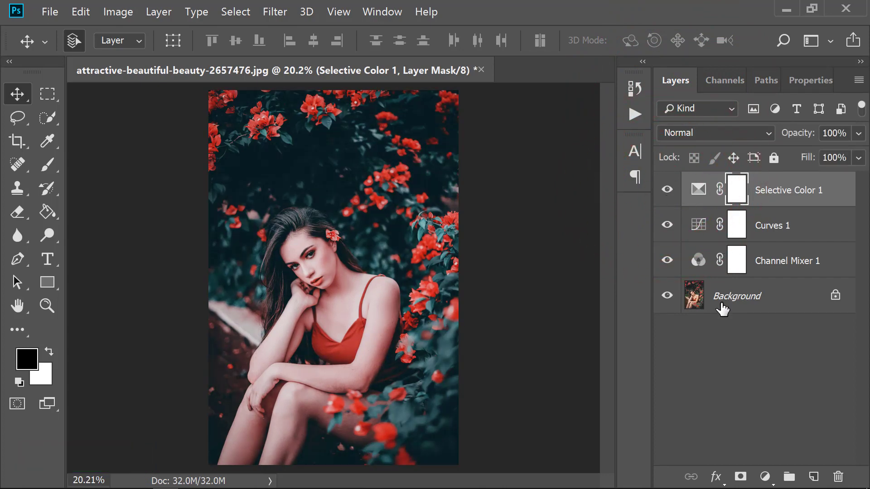
click(765, 477)
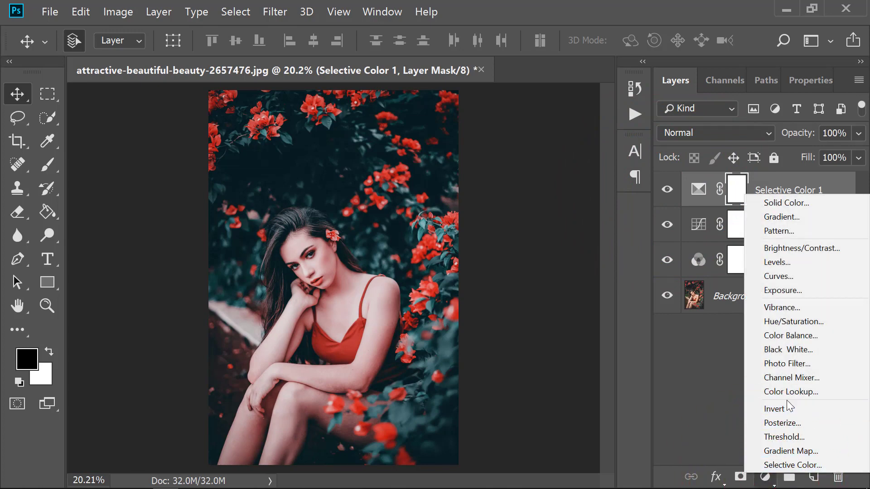
click(807, 247)
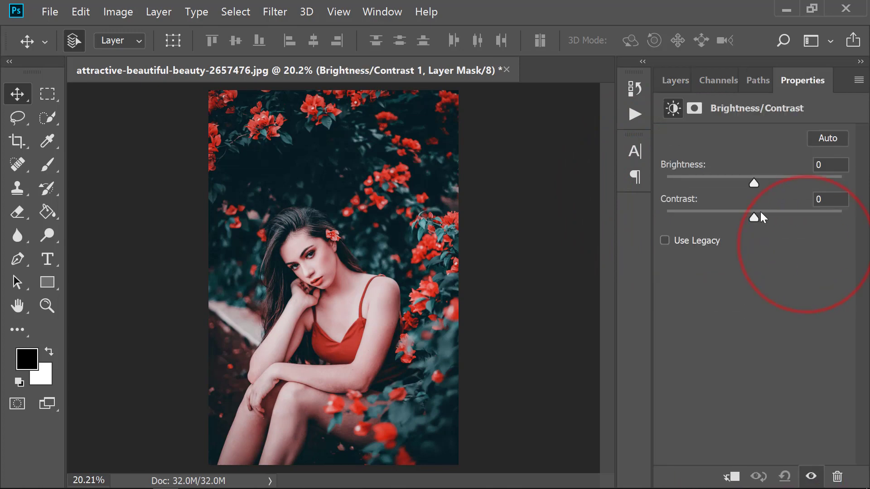
mouse_move(756, 218)
mouse_down()
mouse_move(730, 218)
mouse_move(770, 222)
mouse_move(731, 221)
mouse_move(745, 220)
mouse_up()
mouse_move(753, 183)
mouse_down()
mouse_move(737, 182)
mouse_move(748, 184)
mouse_up()
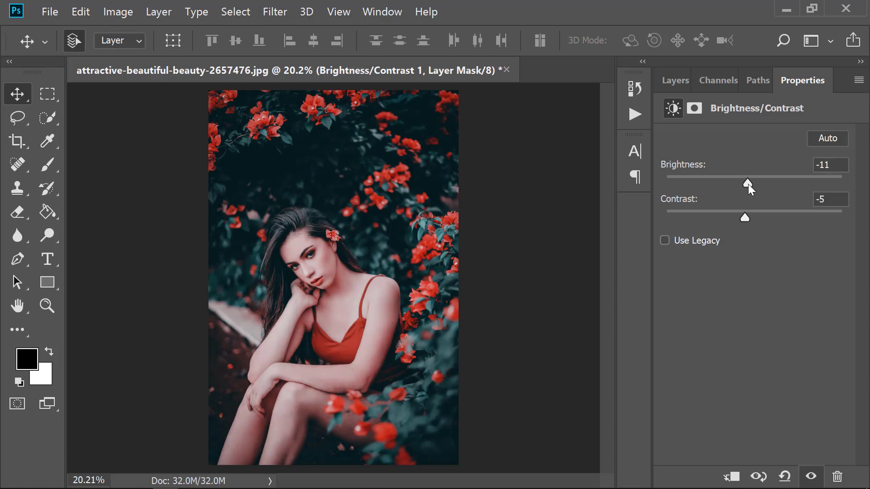
click(661, 90)
click(668, 190)
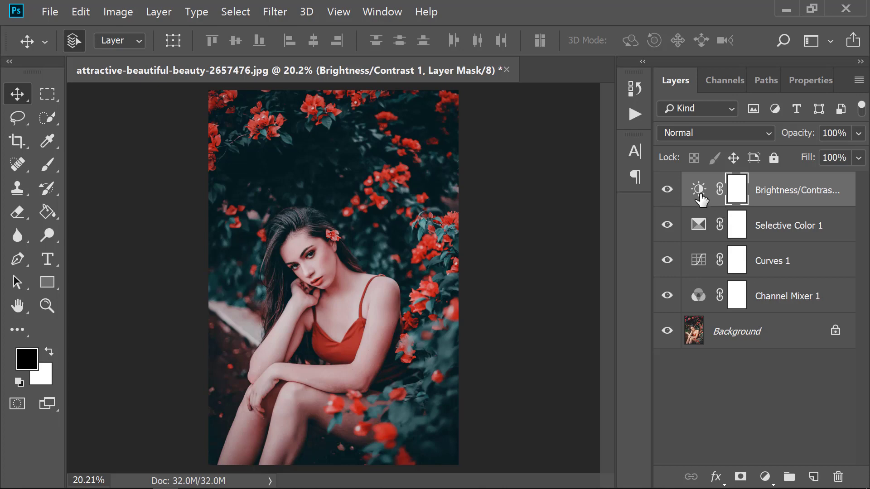
Step: Add a Hue/Saturation layer and raise the Reds saturation to +16
click(765, 477)
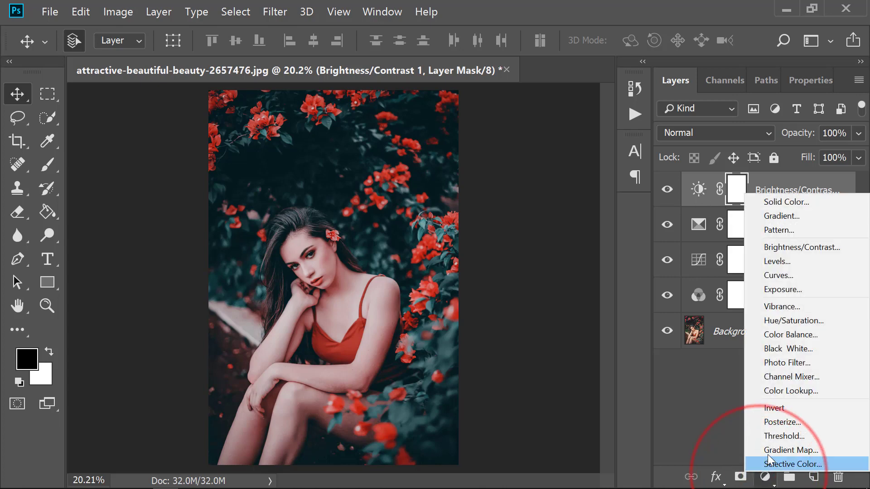
click(786, 321)
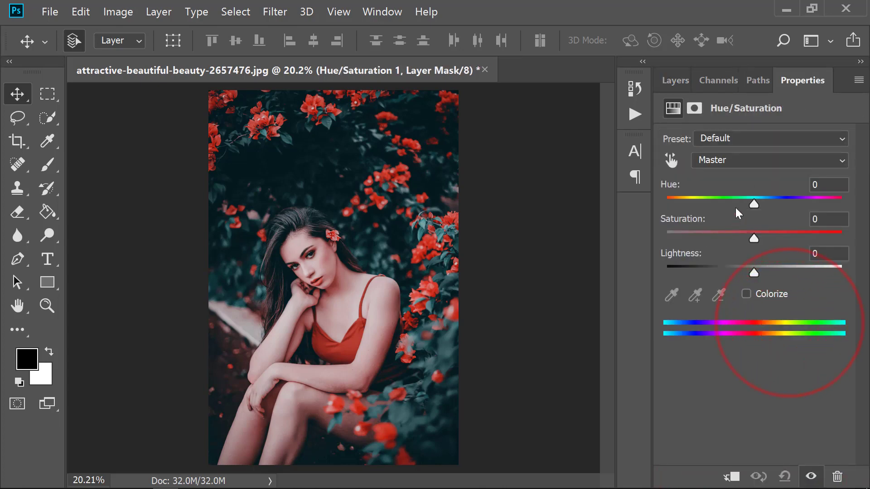
click(739, 161)
click(732, 188)
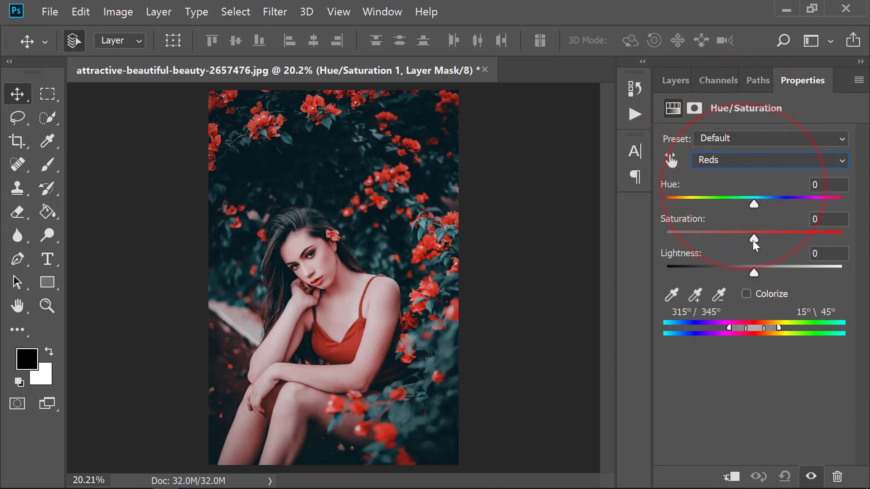
drag(755, 238, 769, 243)
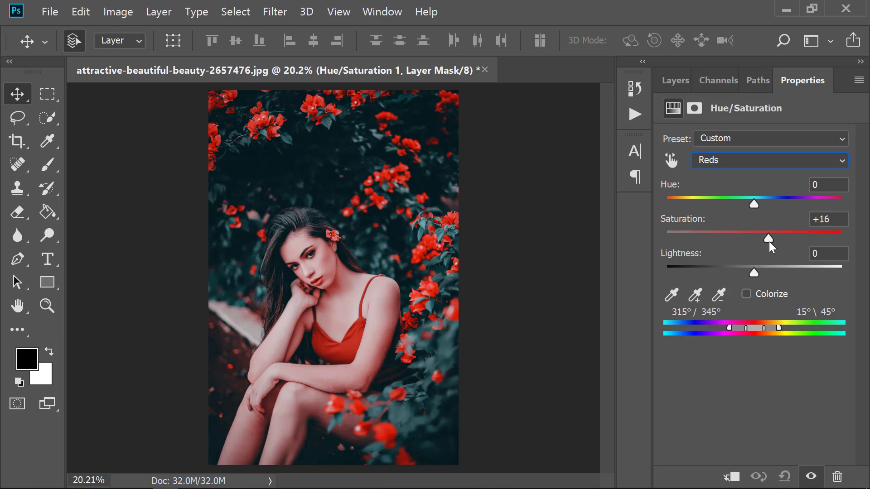
Step: Heavily desaturate the Cyans (around -68) and toggle Hue/Saturation 1 to compare
click(750, 163)
click(752, 220)
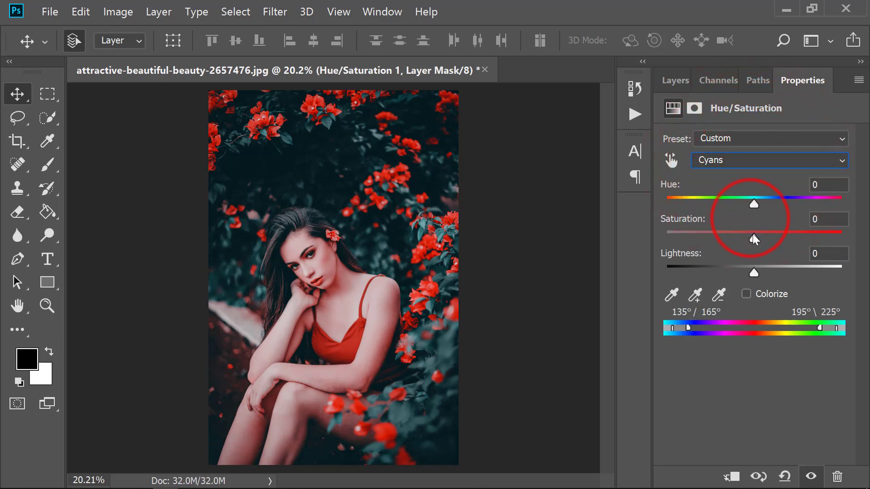
drag(755, 238, 730, 239)
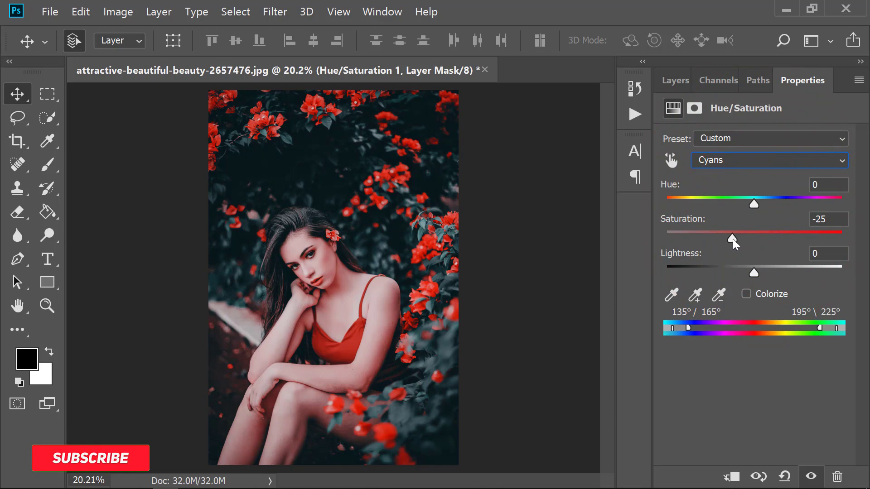
drag(731, 240, 692, 236)
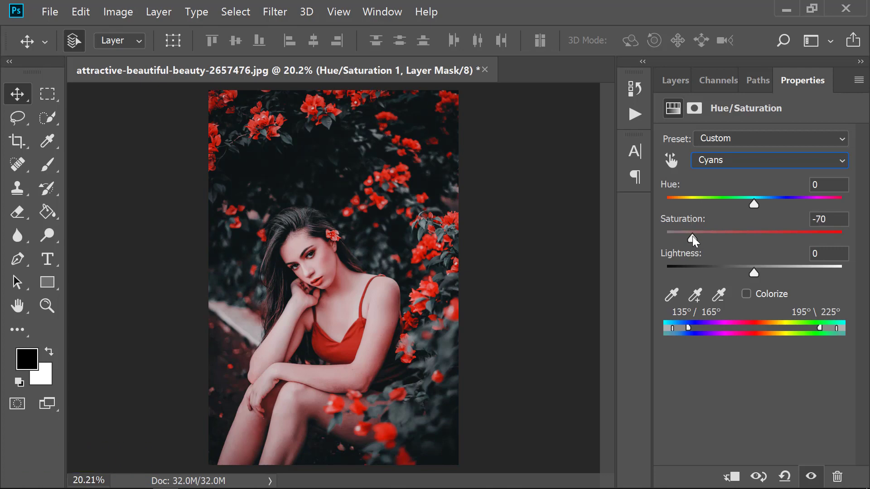
mouse_move(693, 235)
mouse_down()
mouse_move(684, 236)
mouse_move(743, 237)
mouse_move(721, 235)
mouse_up()
mouse_move(721, 236)
mouse_down()
mouse_move(681, 235)
mouse_move(706, 236)
mouse_up()
click(674, 80)
click(667, 190)
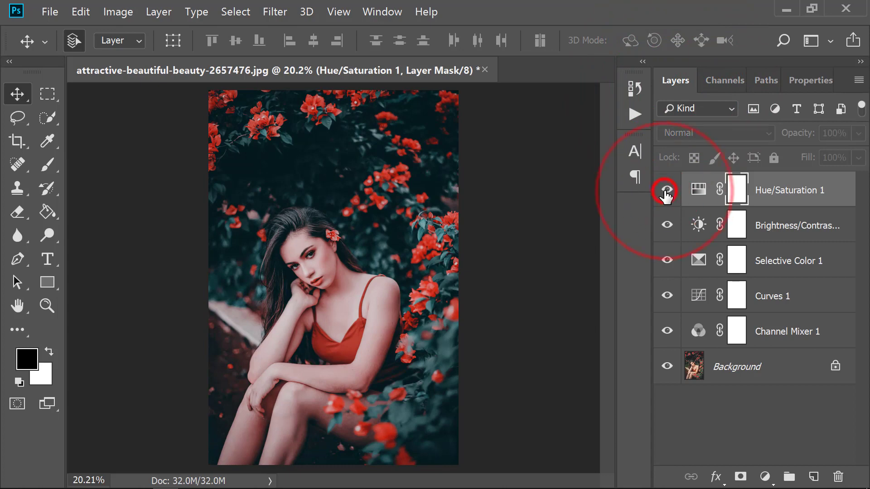
click(667, 190)
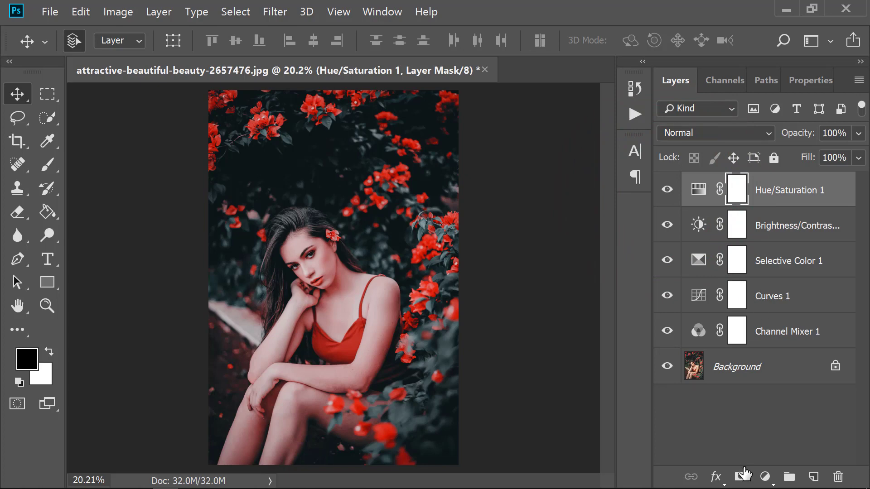
Step: Add a Levels layer with input levels 12, 1.05 and 245
click(764, 477)
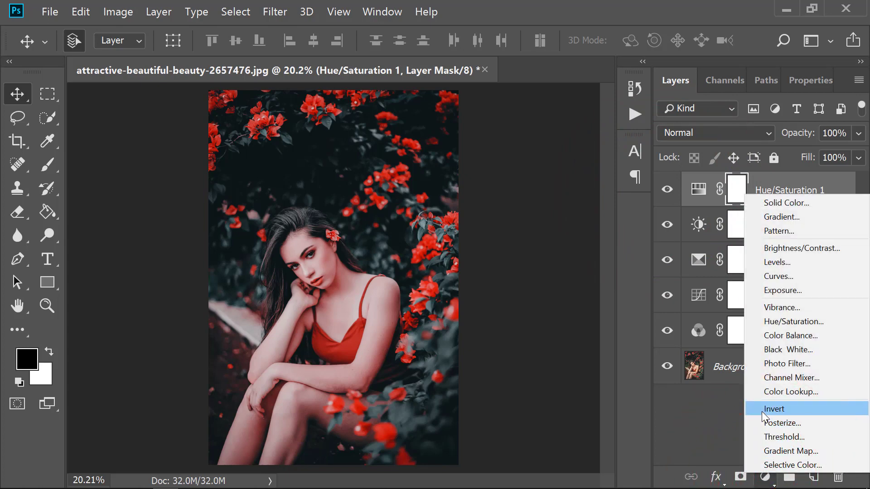
click(800, 263)
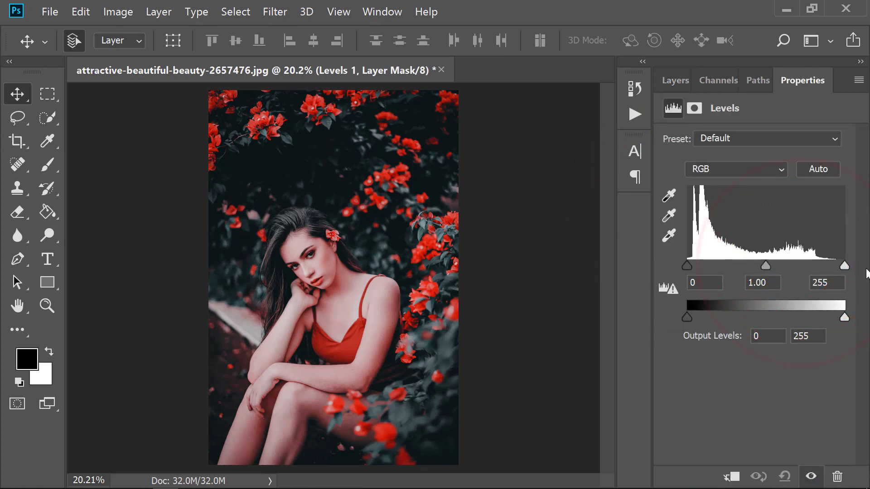
drag(844, 266, 838, 266)
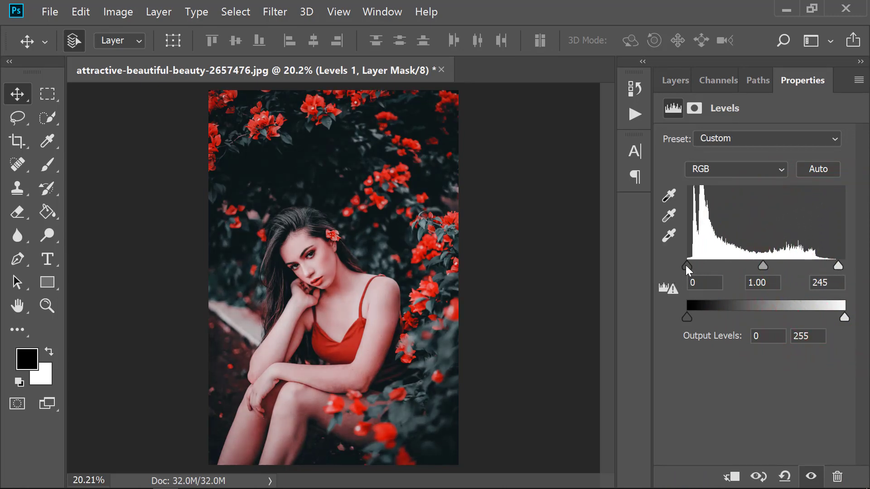
drag(687, 266, 694, 266)
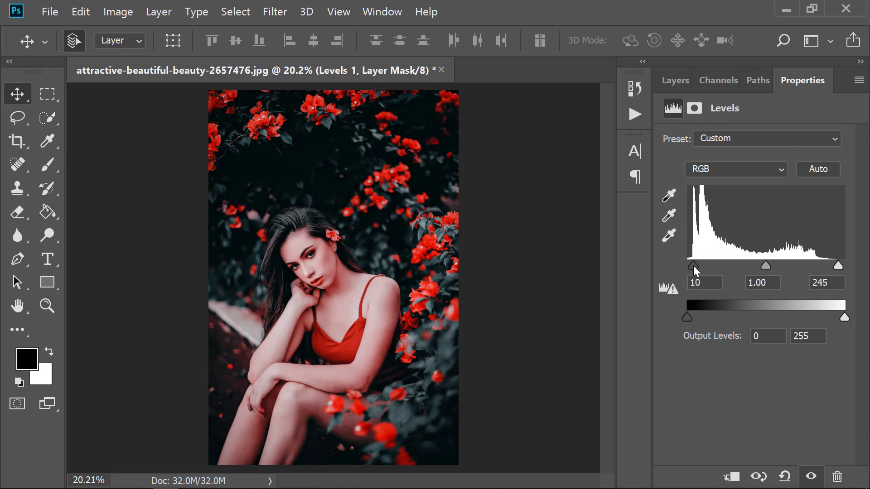
drag(693, 266, 696, 268)
drag(766, 266, 765, 269)
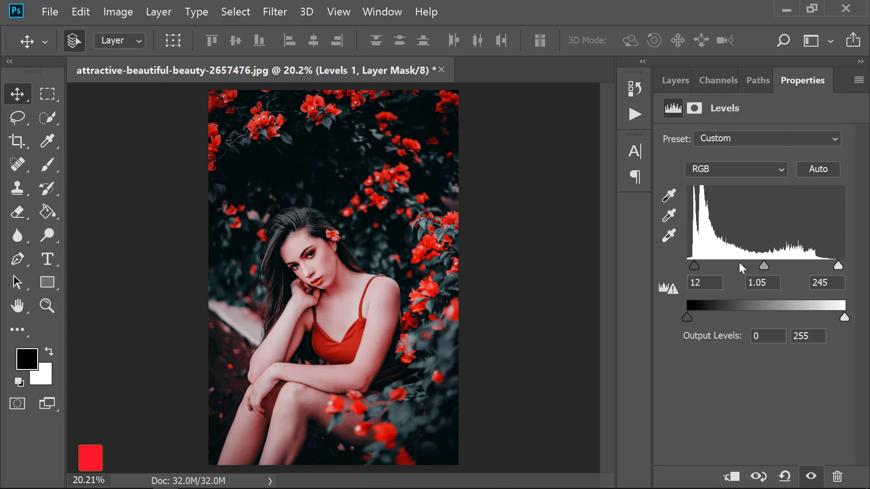
click(670, 79)
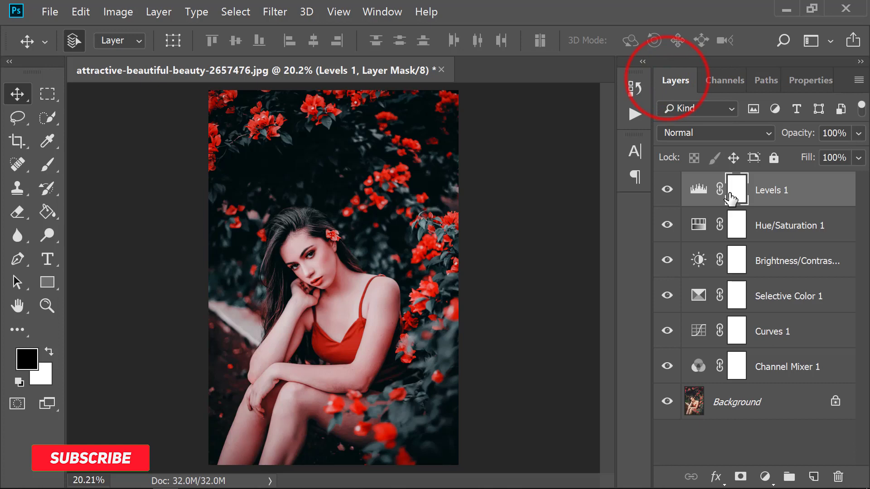
Step: Group the six adjustment layers into Group 1 and stamp a merged Layer 1 above
click(776, 374)
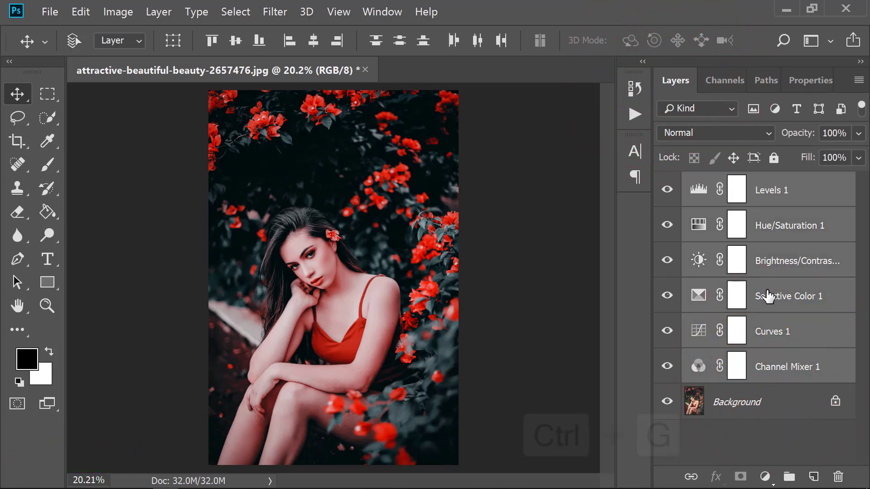
key(ctrl+g)
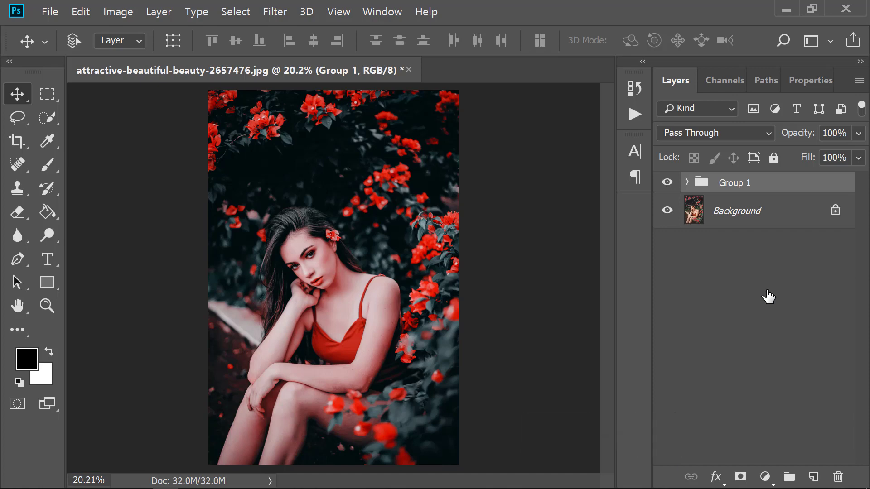
key(ctrl+shift+alt+e)
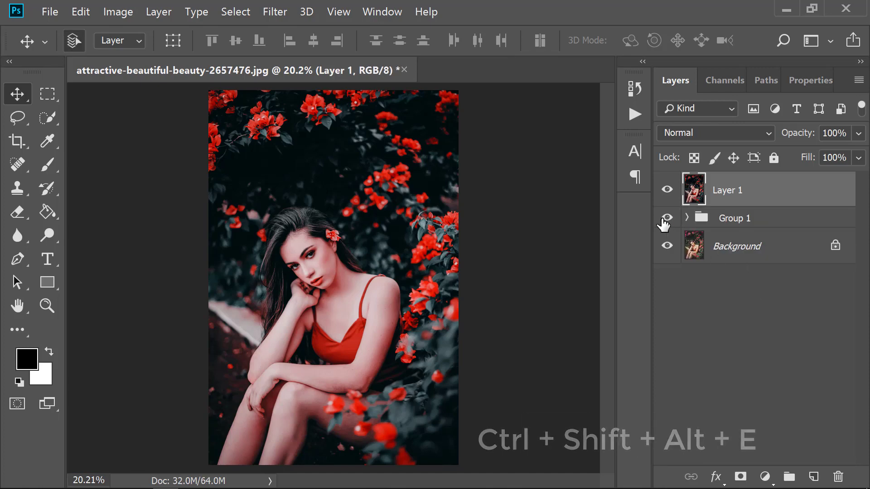
Step: Hide Group 1 and toggle Layer 1 to compare the graded and original images
click(666, 218)
click(668, 190)
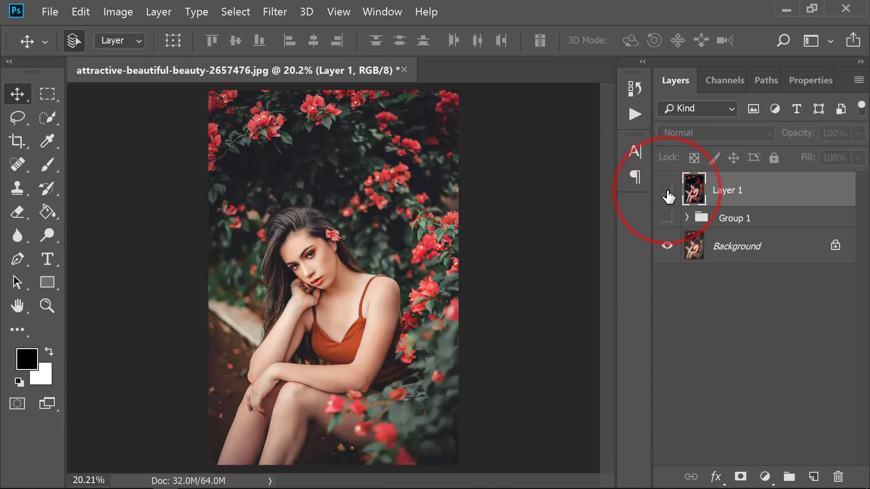
click(668, 192)
click(668, 193)
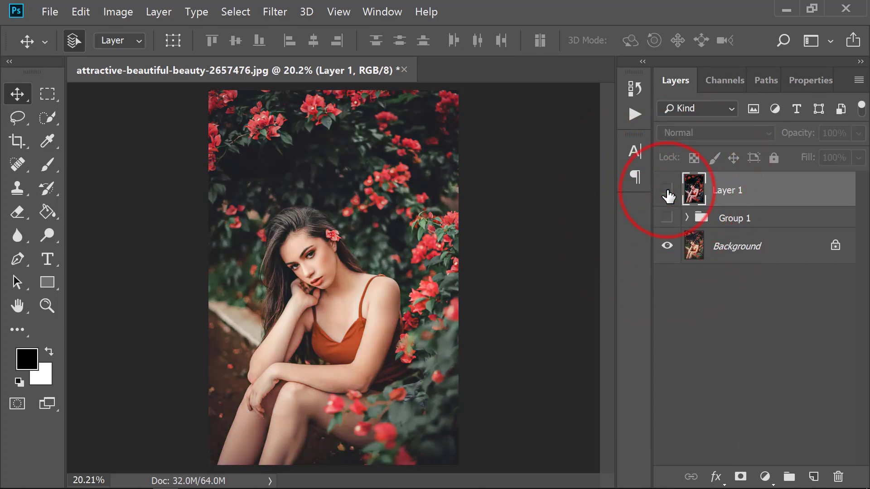